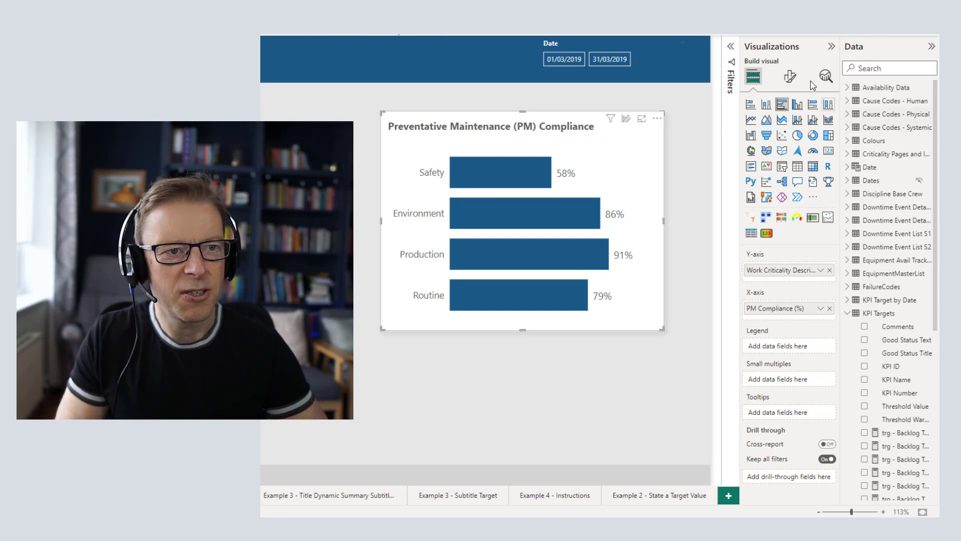
Step: Turn on the PM Compliance chart's subtitle and paste in the PM work orders completed this month text
click(791, 79)
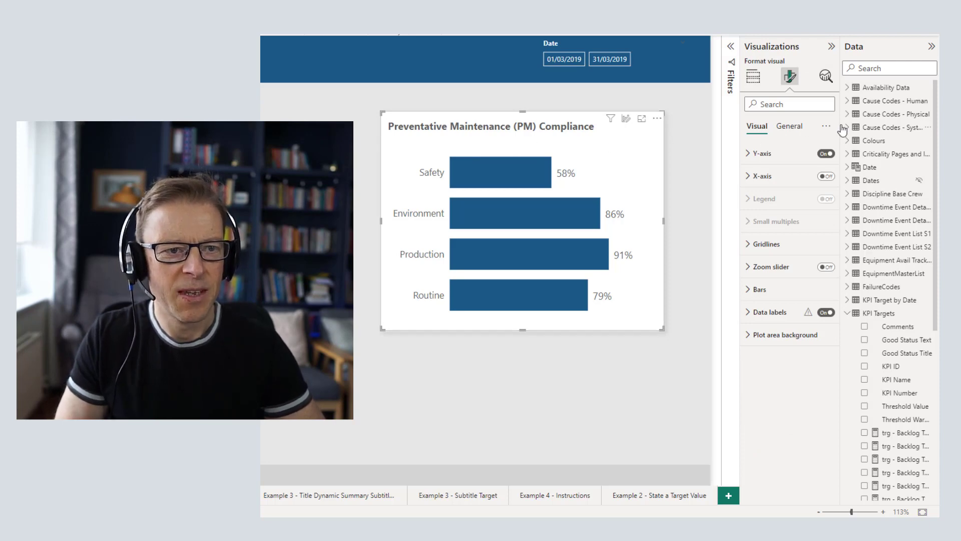
click(790, 128)
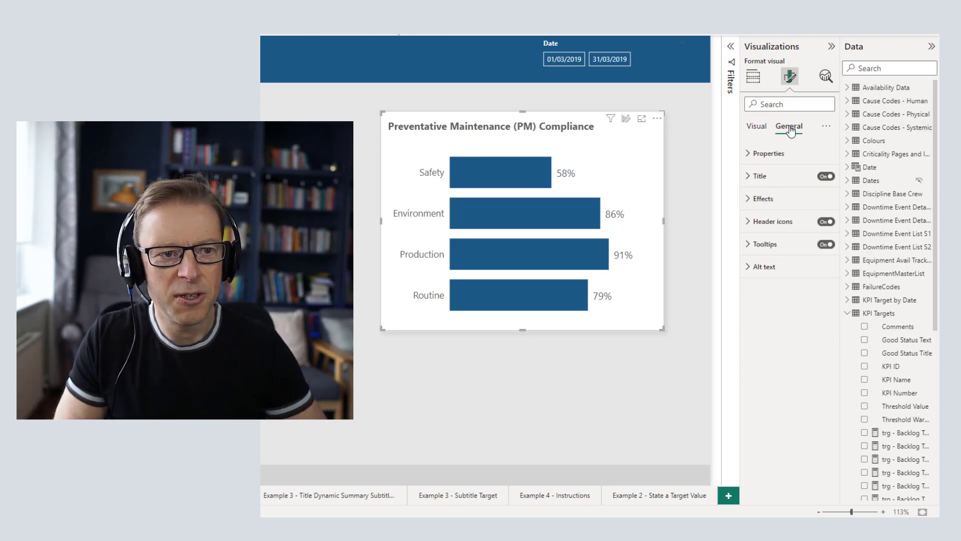
click(761, 177)
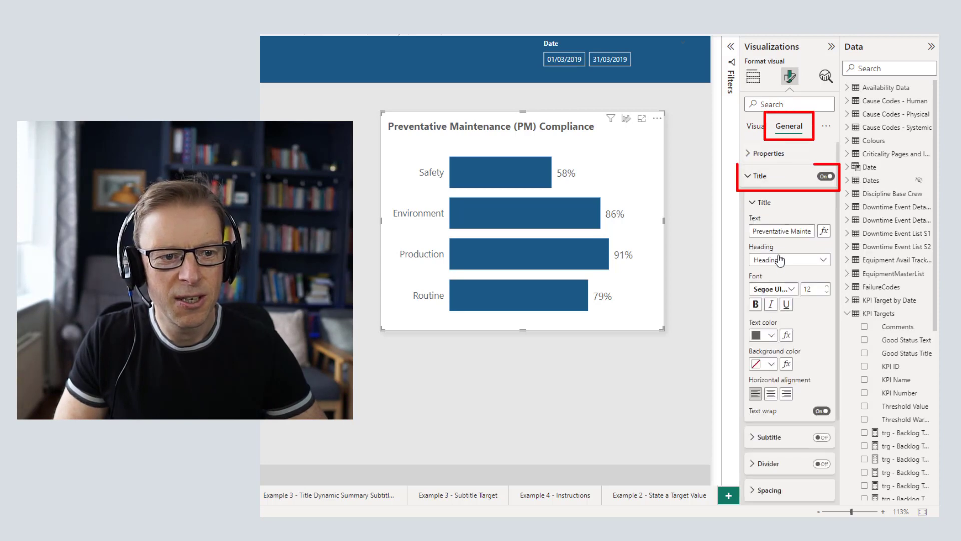
click(756, 204)
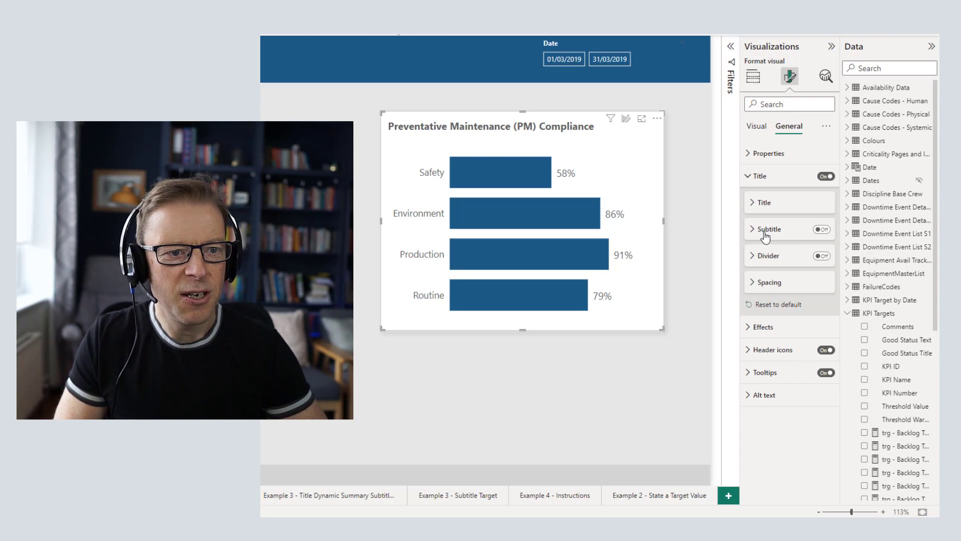
click(822, 229)
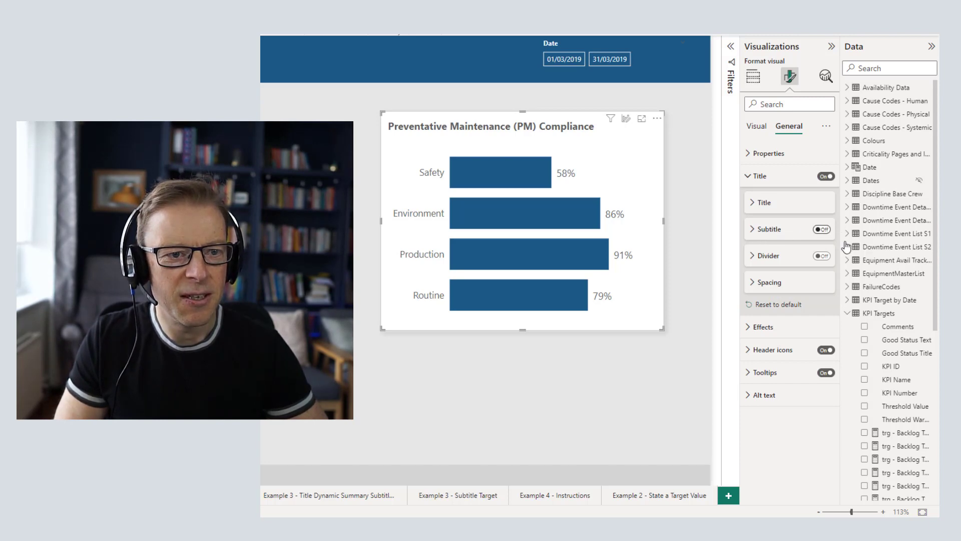
click(758, 232)
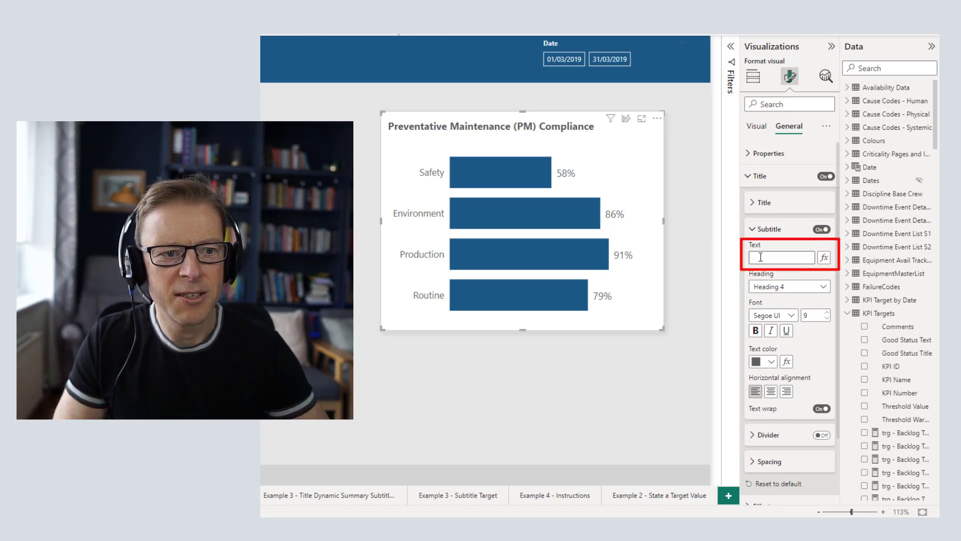
click(761, 257)
text(% of PM type work order due and completed in the current month)
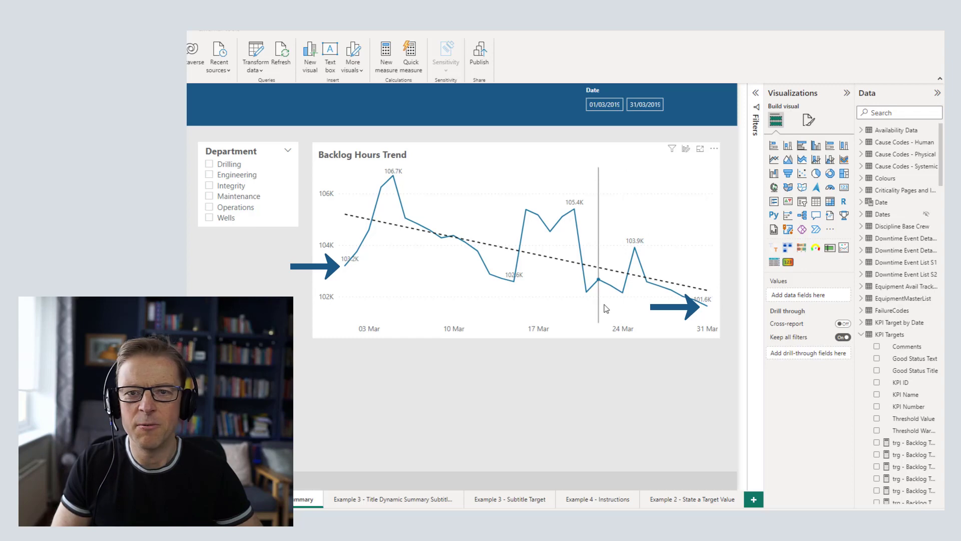
mouse_move(606, 308)
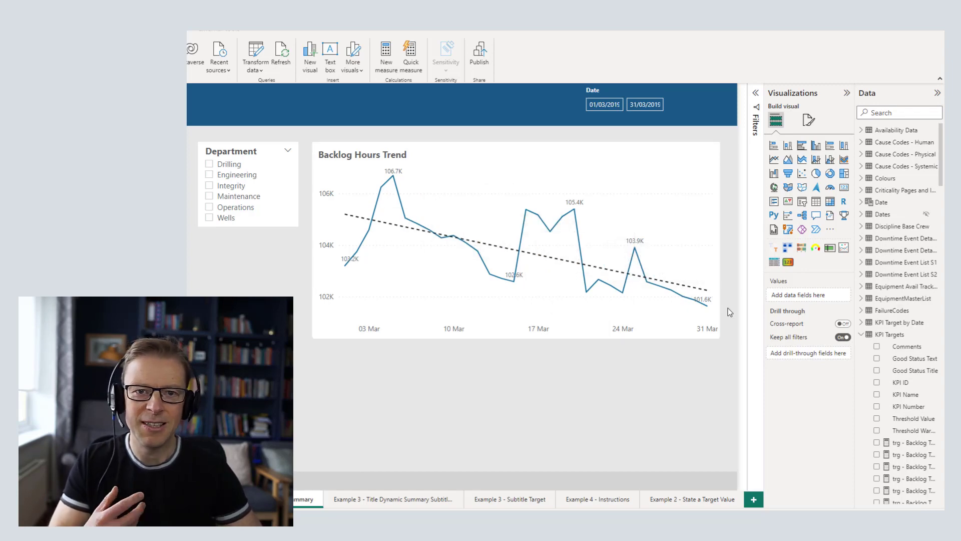
Step: Select the Backlog Hours Trend chart and expand its Title and Subtitle formatting settings
click(418, 161)
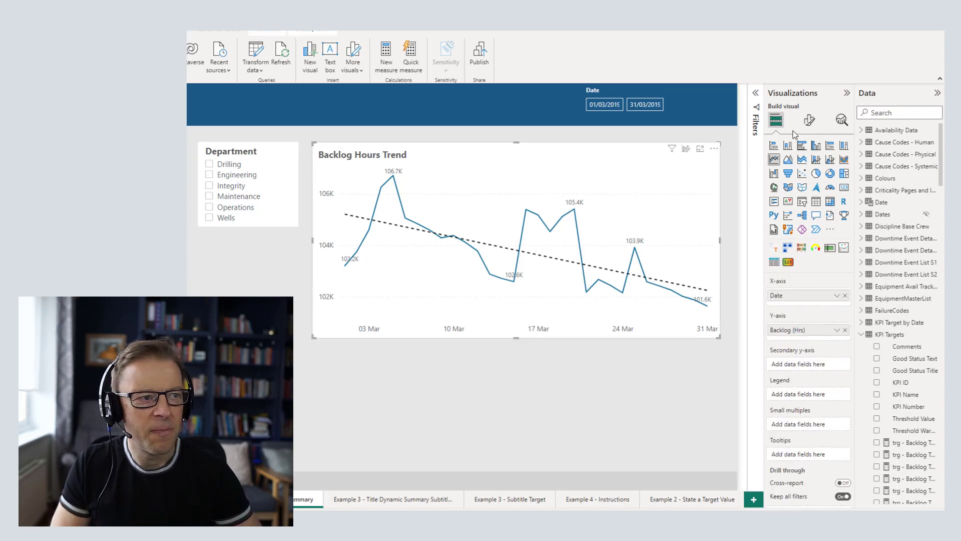
click(810, 121)
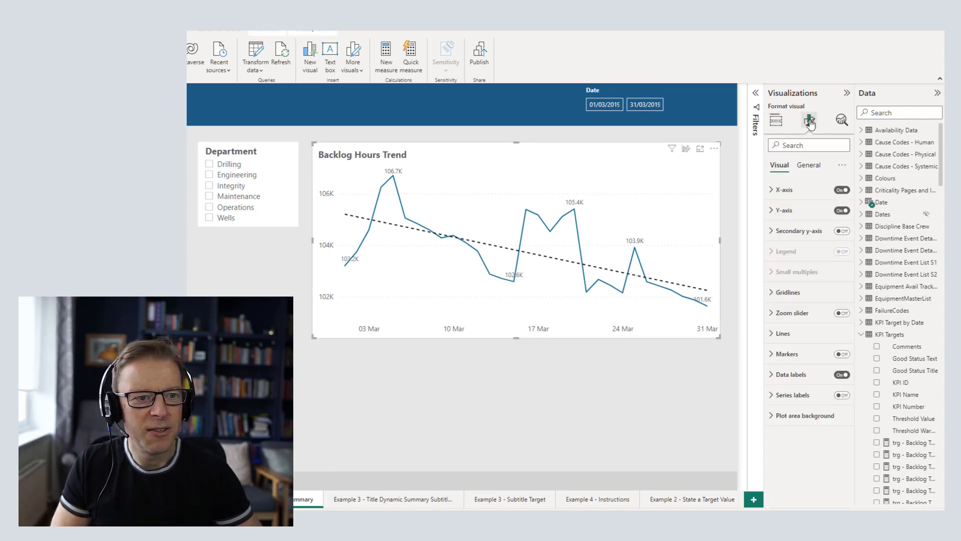
click(807, 168)
click(784, 211)
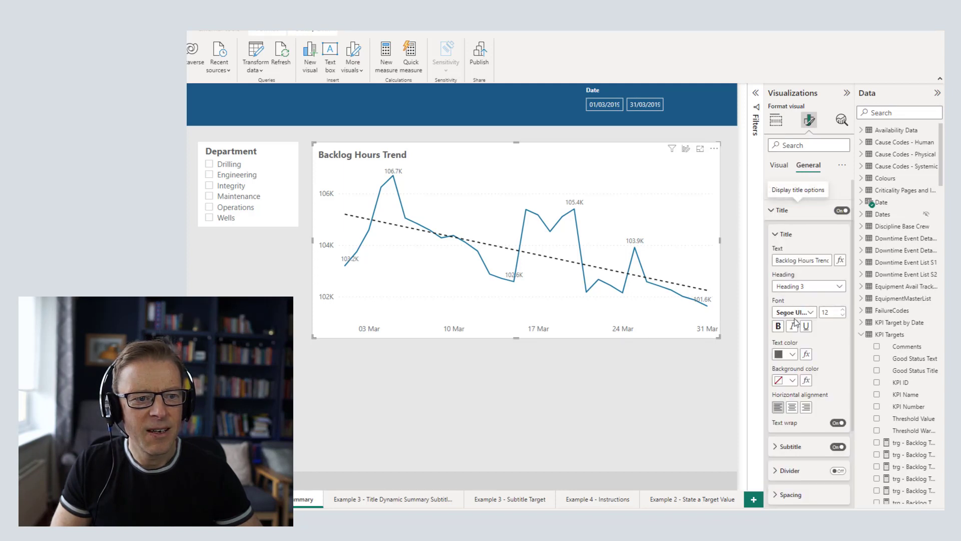
click(785, 235)
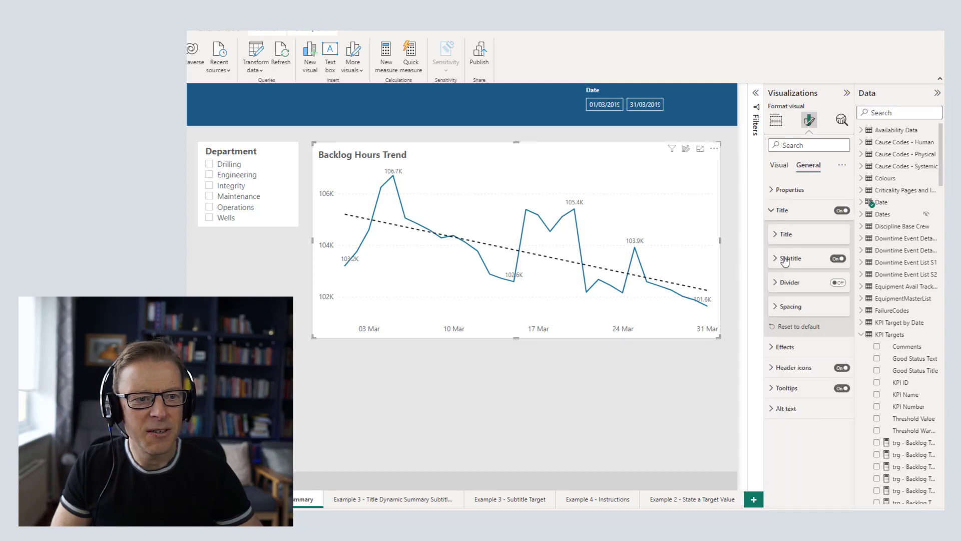
click(785, 259)
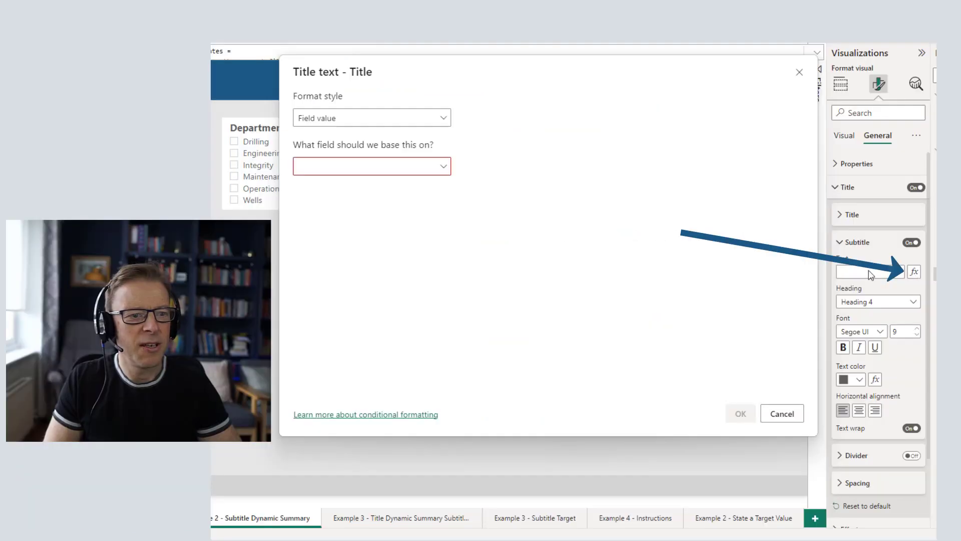
Step: Drive the subtitle text with the txt - Backlog (Hrs) Change Over Dates measure
click(354, 173)
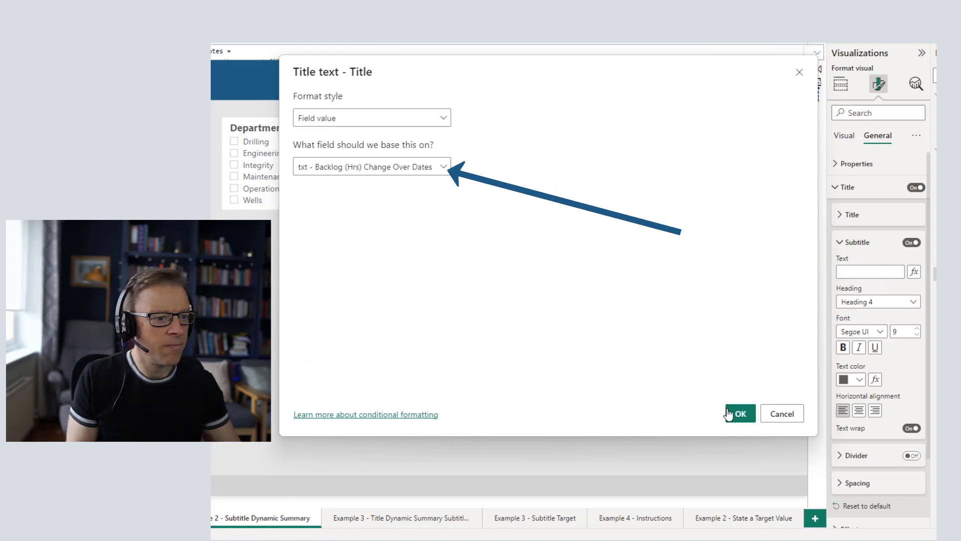
click(736, 414)
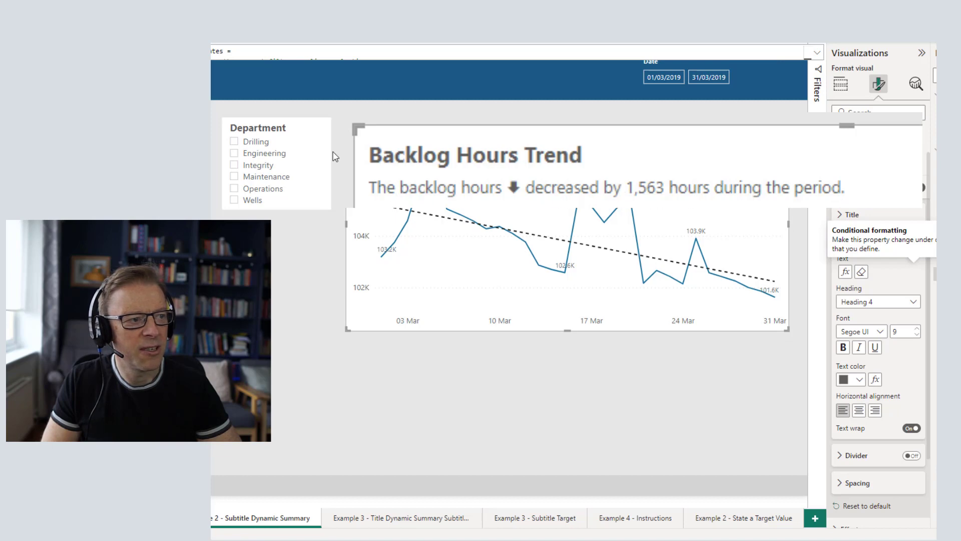
Step: Filter the Department slicer to Drilling, then to Engineering, showing a 1,310-hour increase
click(234, 145)
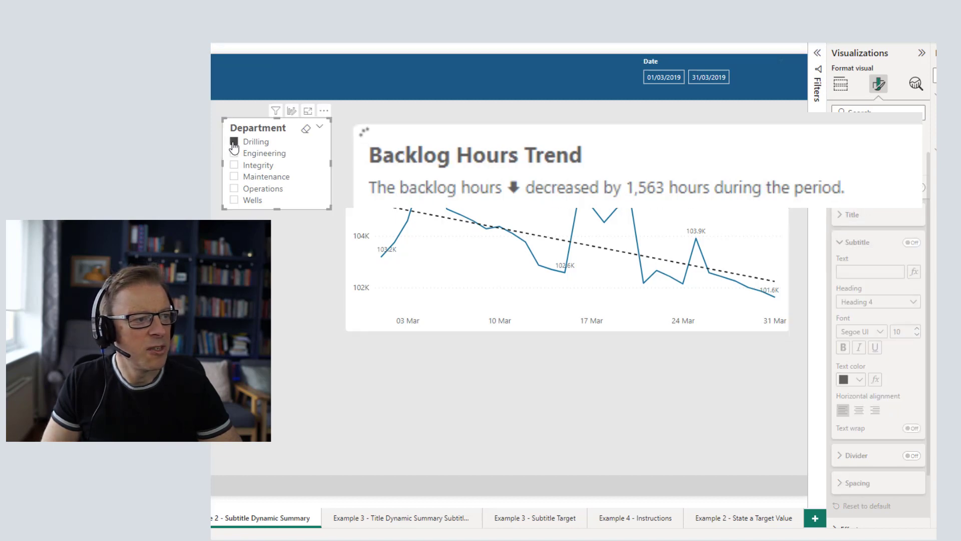
click(235, 153)
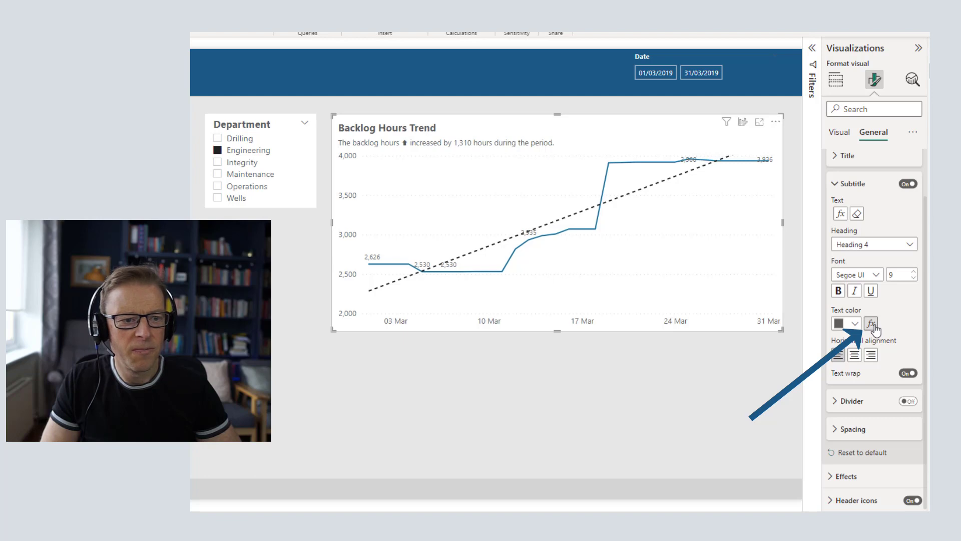
Step: Colour the subtitle text by the Cndf field-value measure, then filter to Drilling (1,099-hour decrease)
click(872, 324)
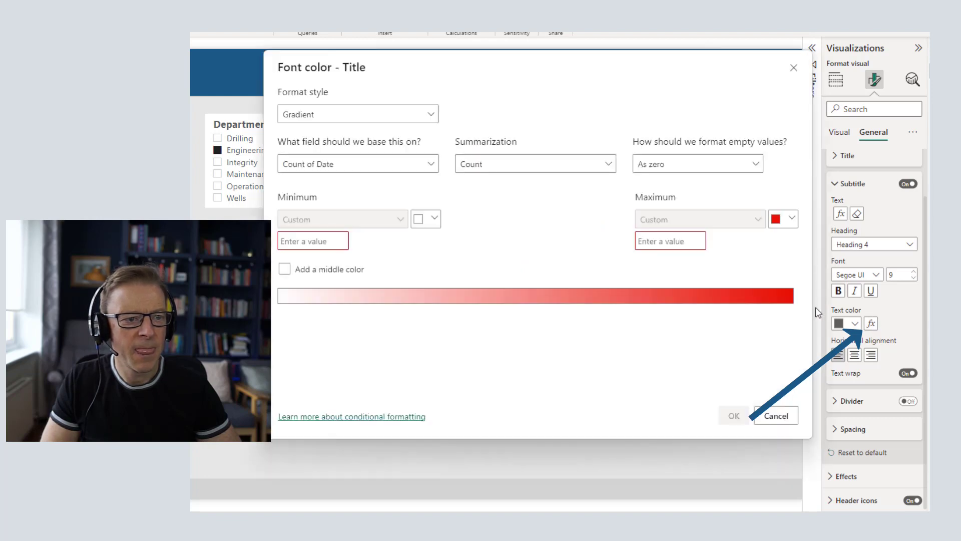
click(326, 114)
click(310, 170)
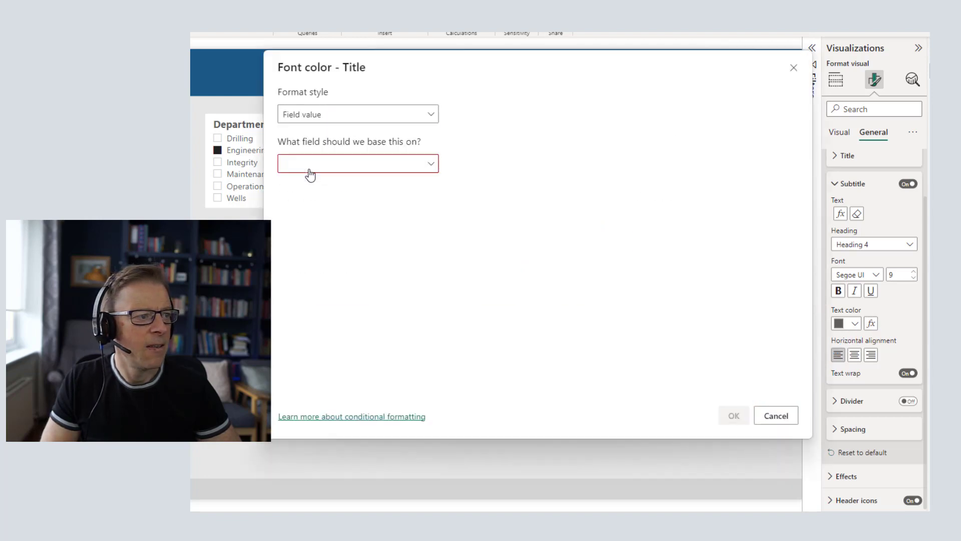
click(311, 165)
click(371, 221)
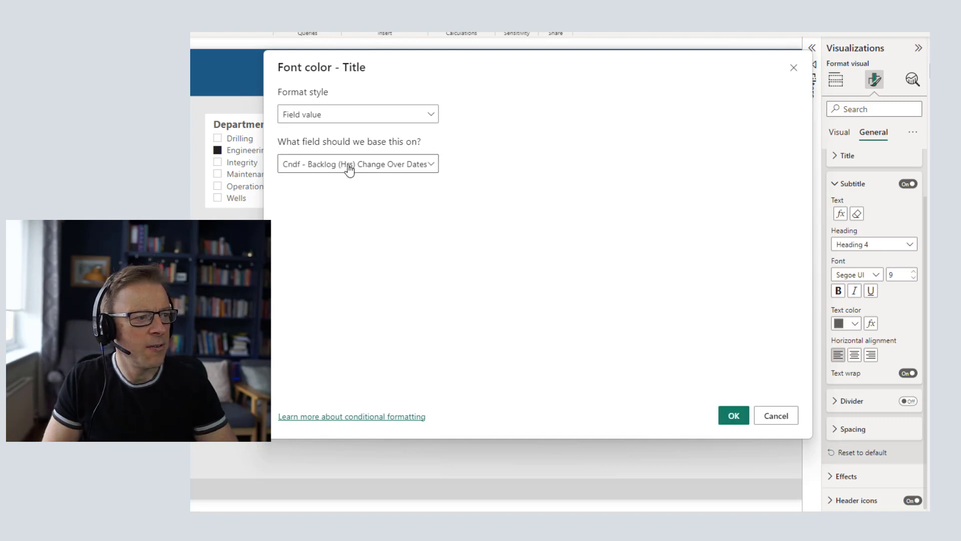
click(735, 416)
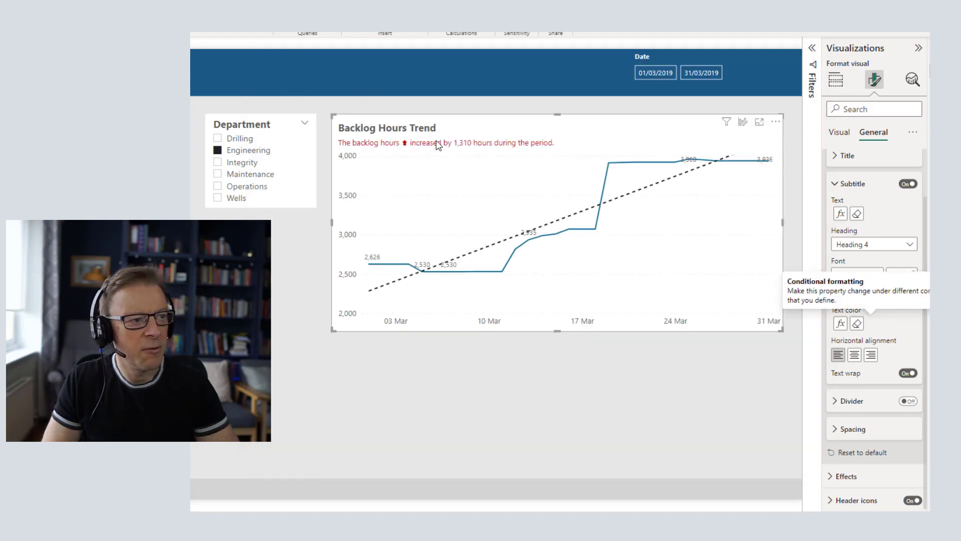
click(218, 140)
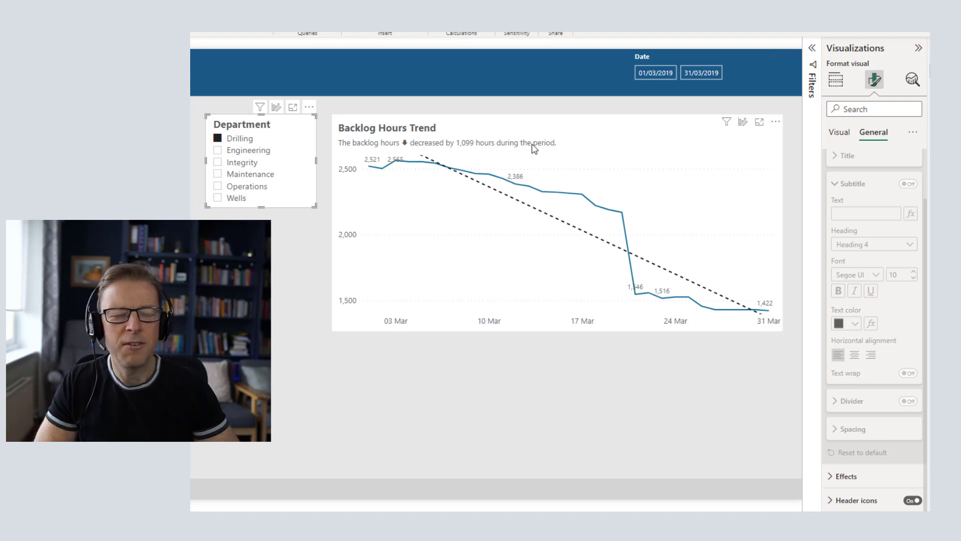
Step: Toggle Engineering in the Department slicer so the summary reads 'decreased by 1,563 hours'
click(250, 151)
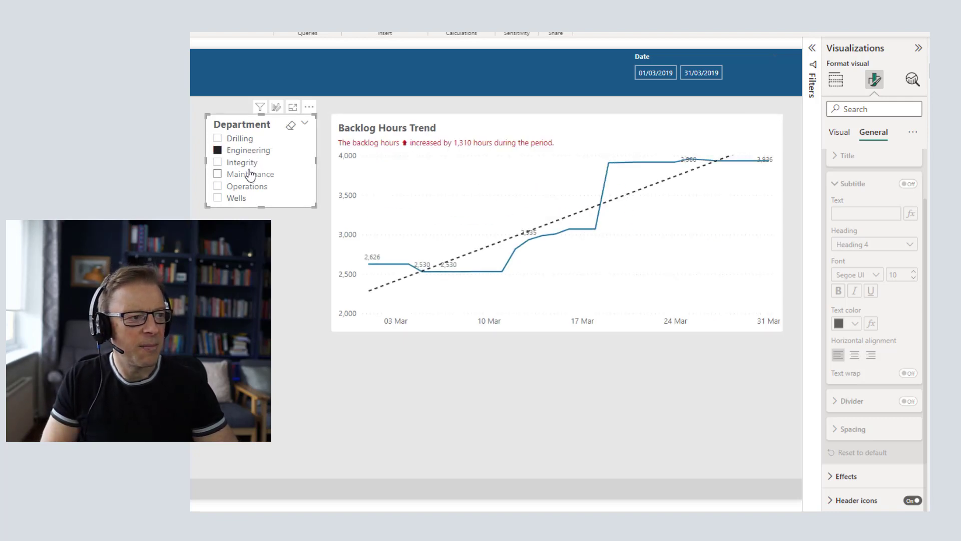
mouse_move(499, 160)
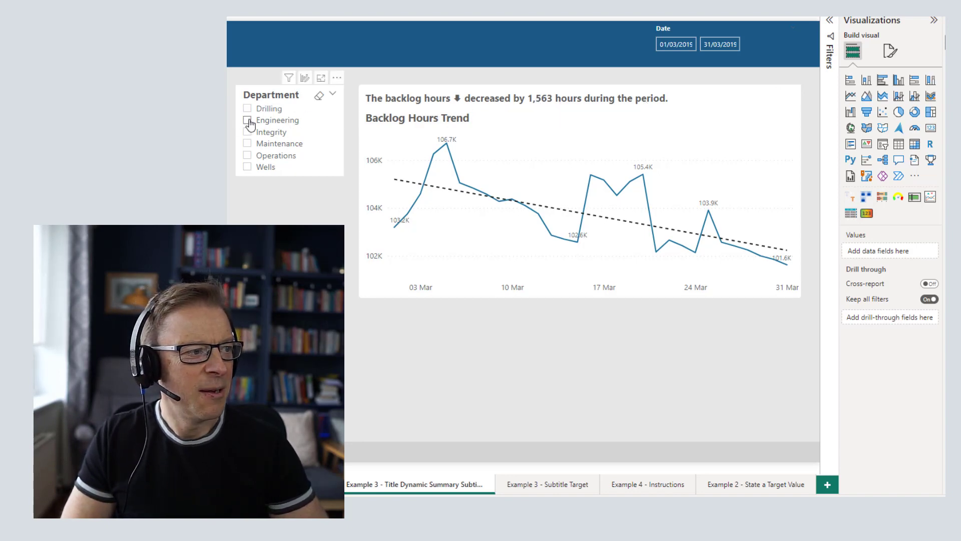
Step: Filter to Integrity and inspect the chart's title and subtitle settings for the red 6,134-hour increase
click(248, 133)
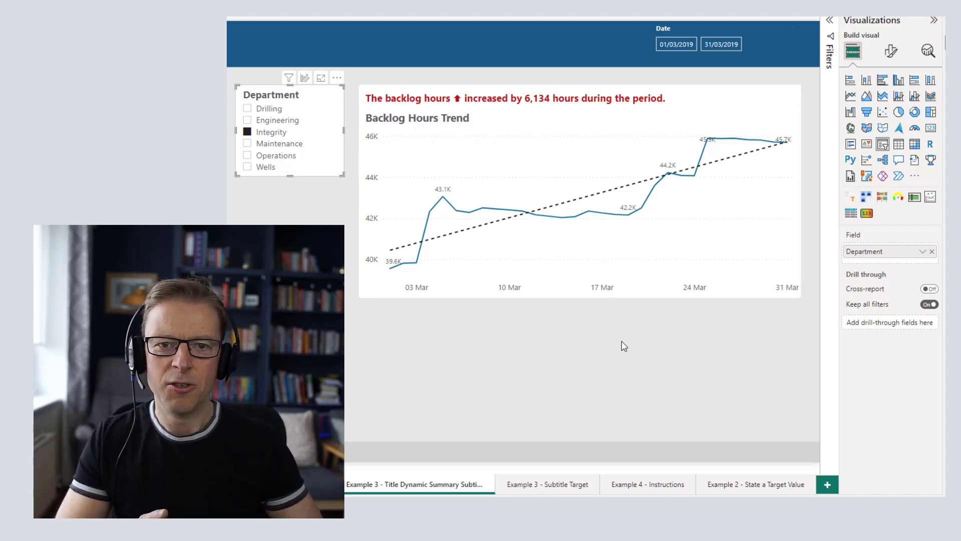
click(891, 51)
click(897, 102)
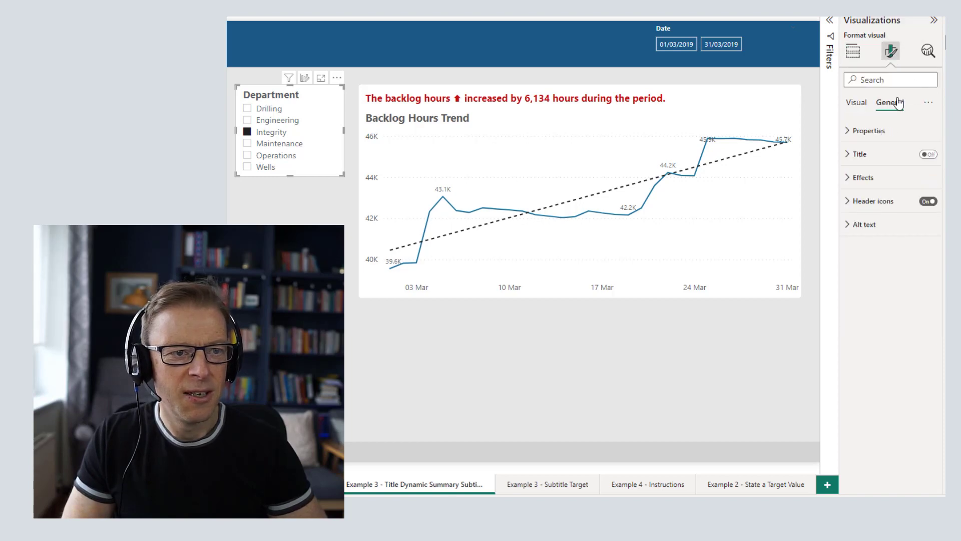
click(871, 155)
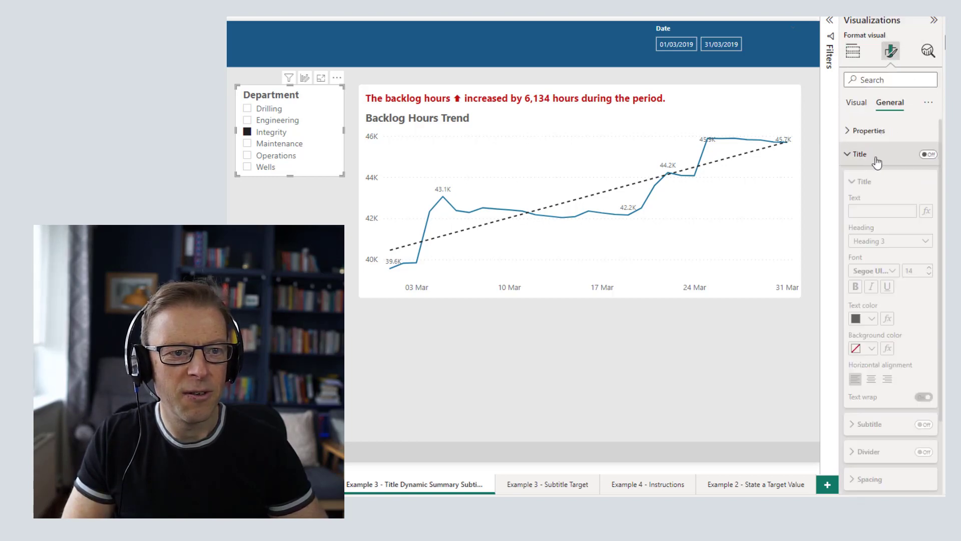
click(494, 106)
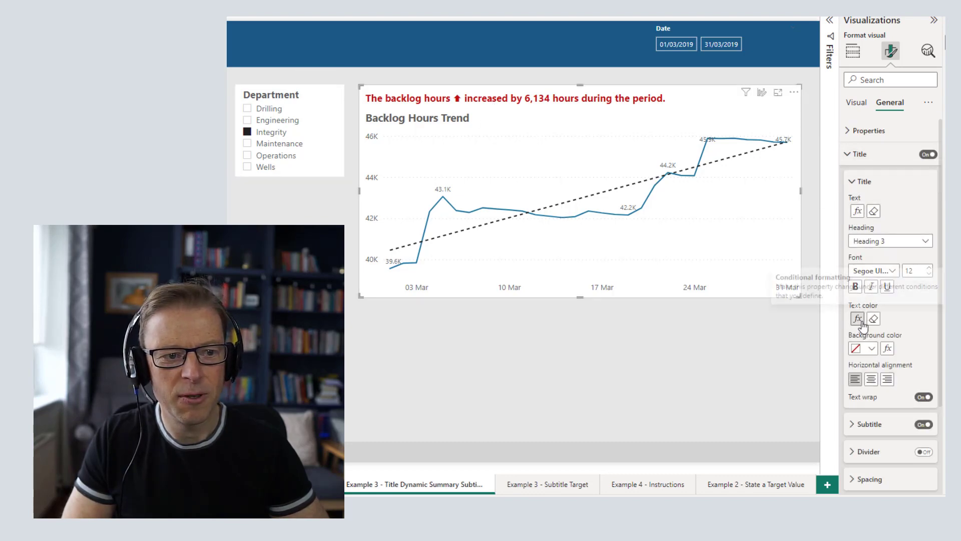
click(863, 430)
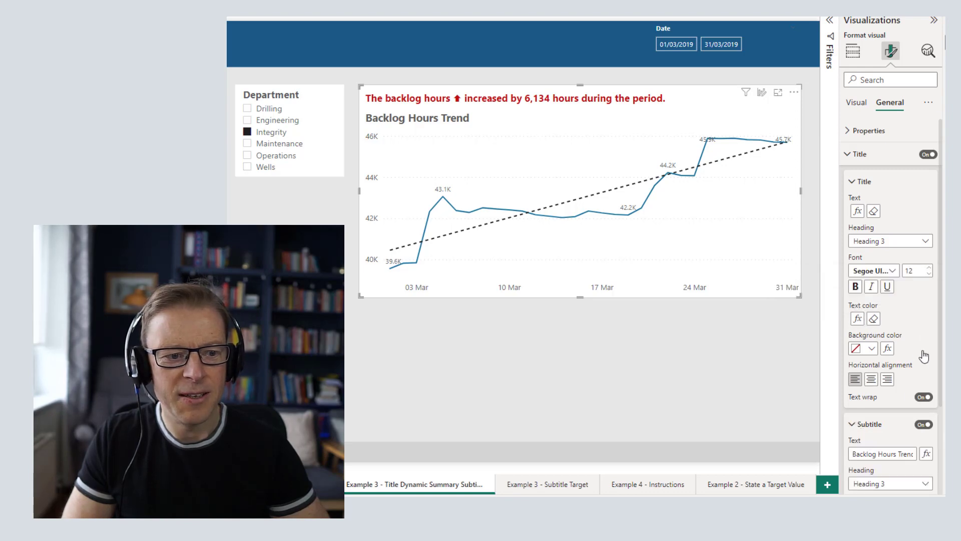
scroll(922, 354, down, 3)
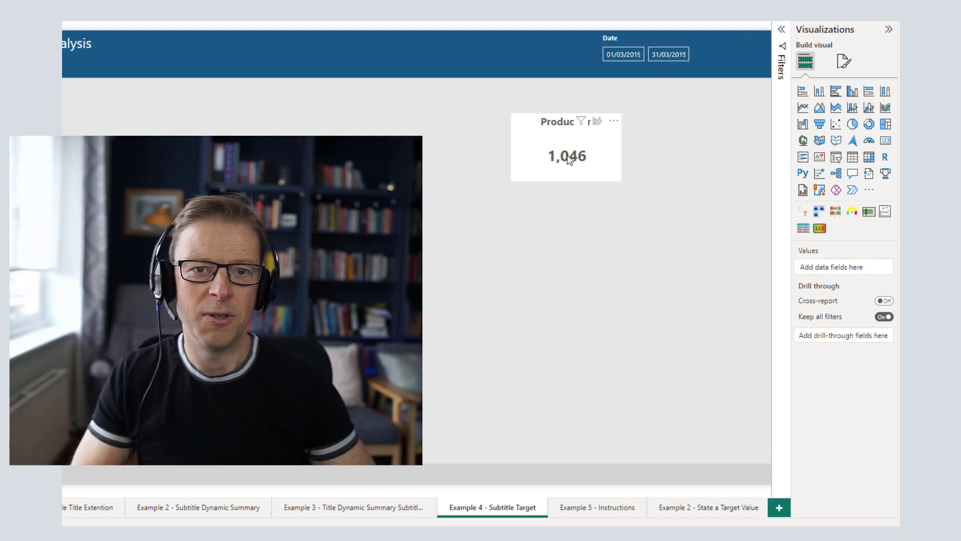
Step: Turn on the Production card's subtitle and set its text from a measure
click(548, 137)
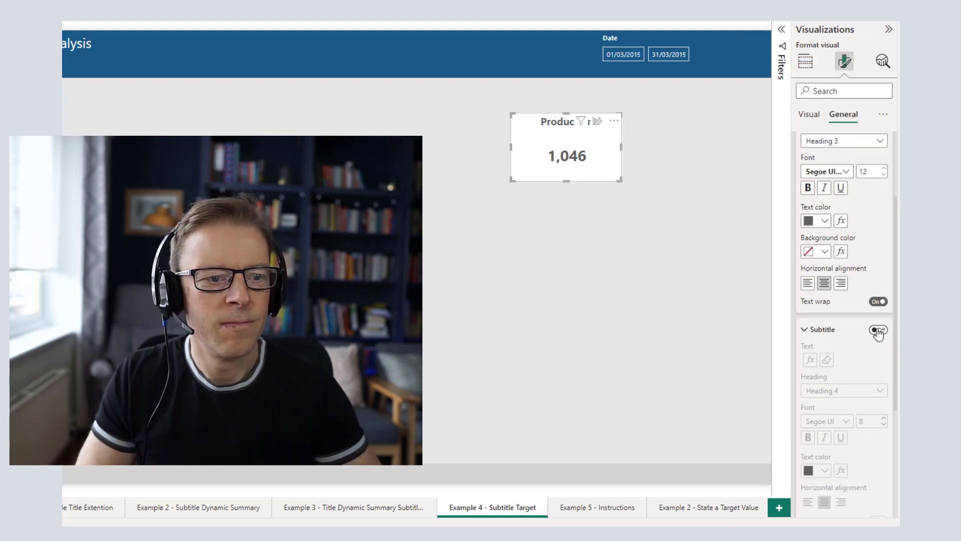
click(877, 329)
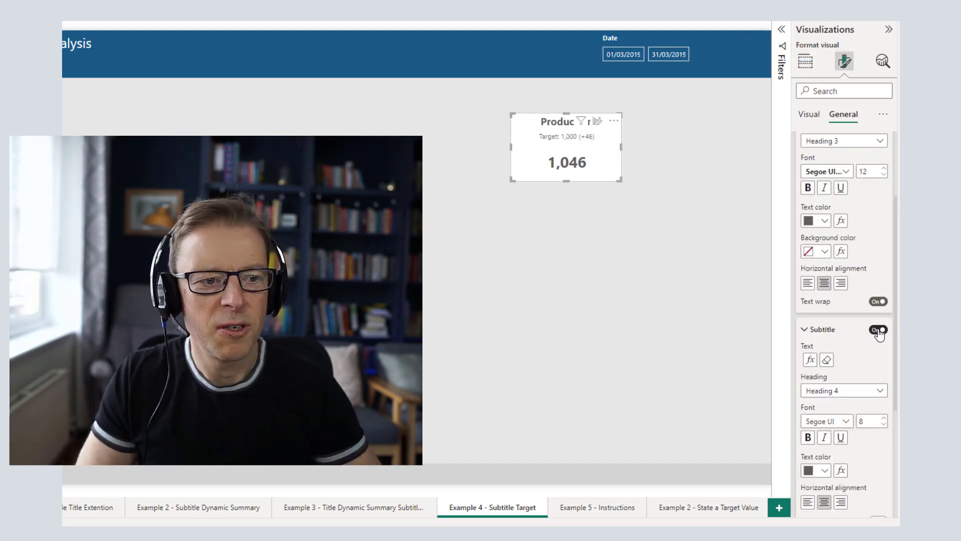
scroll(871, 341, down, 3)
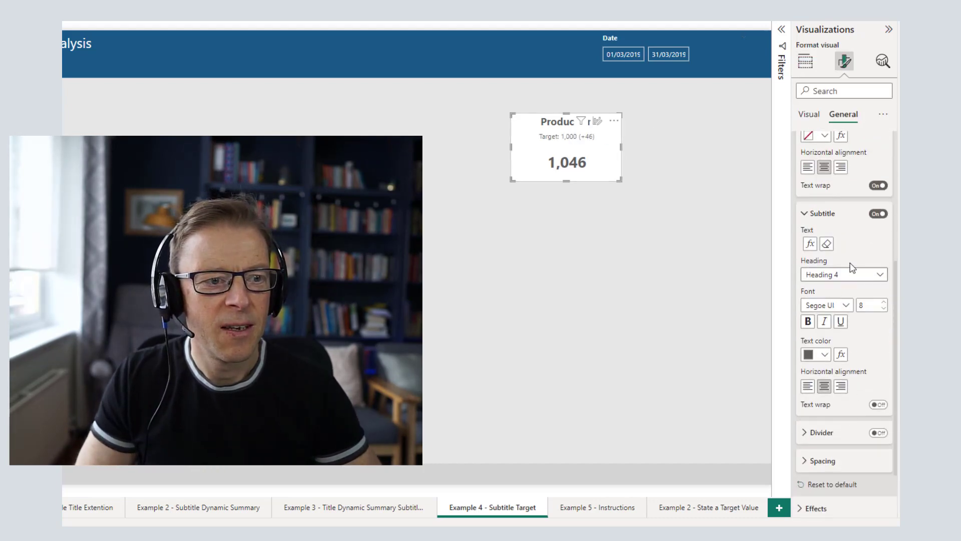
click(810, 245)
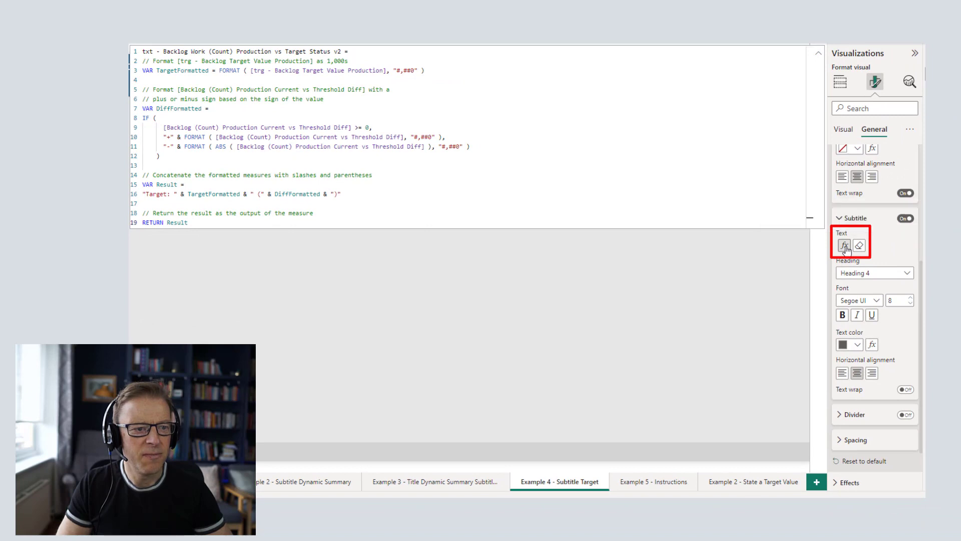
Step: Confirm the target status txt measure as the card subtitle's field value and close the formula bar
click(845, 246)
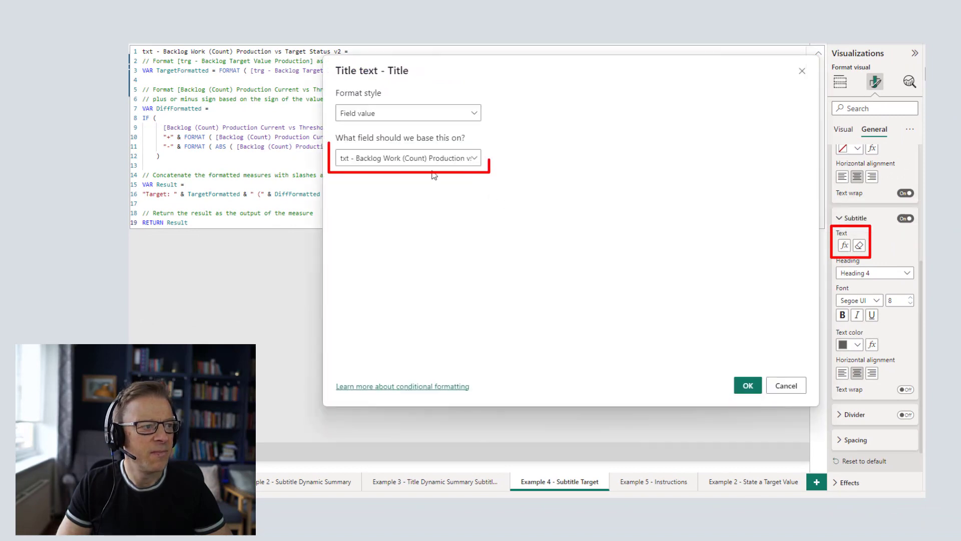
click(748, 386)
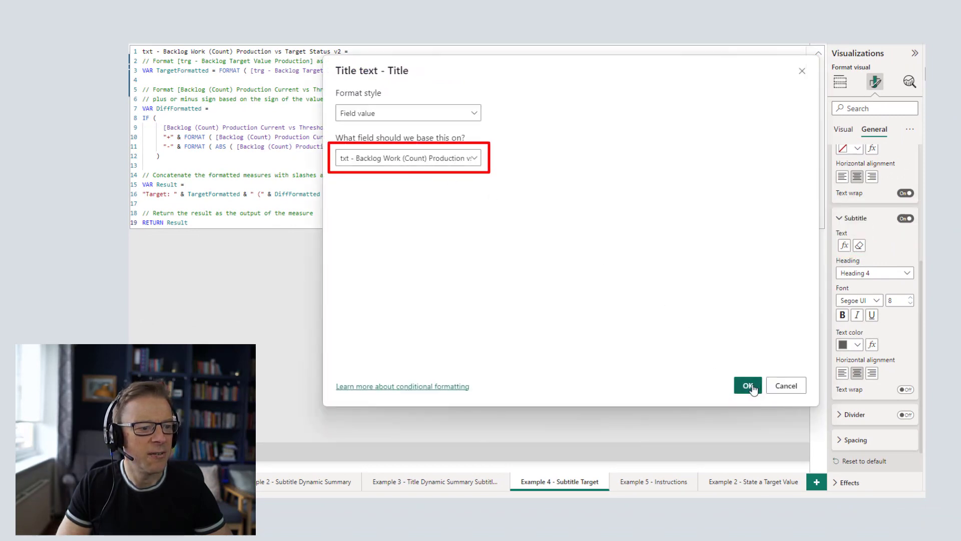
click(799, 46)
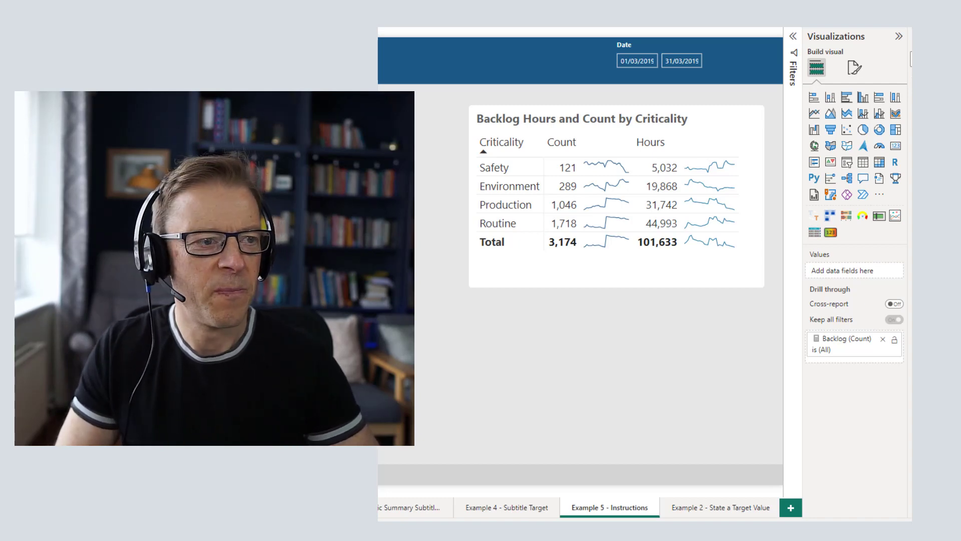
Step: Turn on the criticality table's grey subtitle 'Hover over value to display more details'
click(856, 74)
click(857, 74)
click(823, 183)
scroll(805, 333, down, 3)
click(887, 331)
click(822, 334)
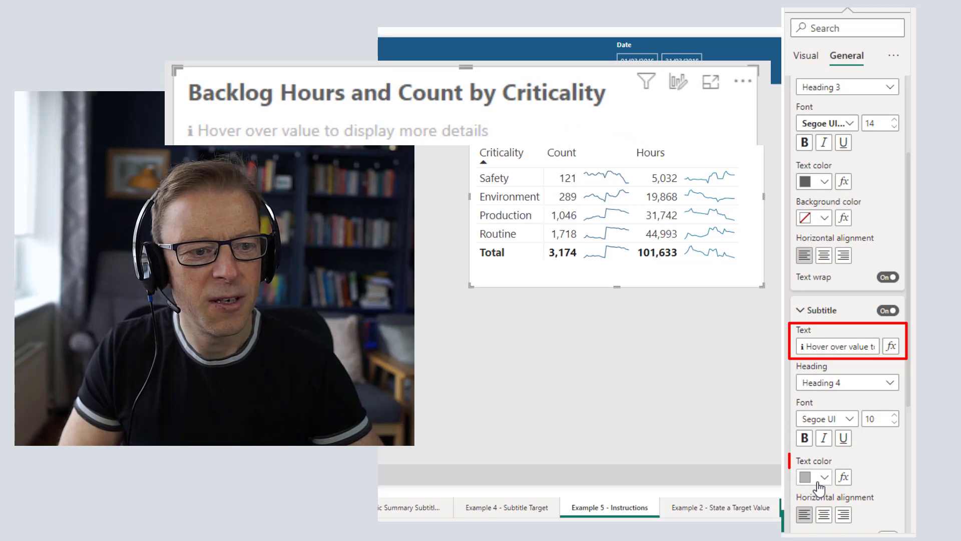
scroll(849, 436, down, 5)
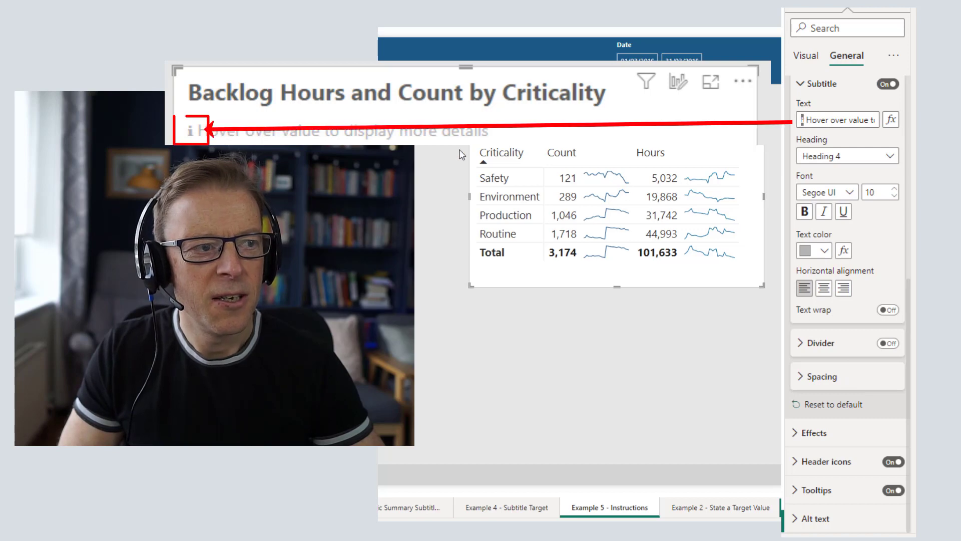
mouse_move(479, 148)
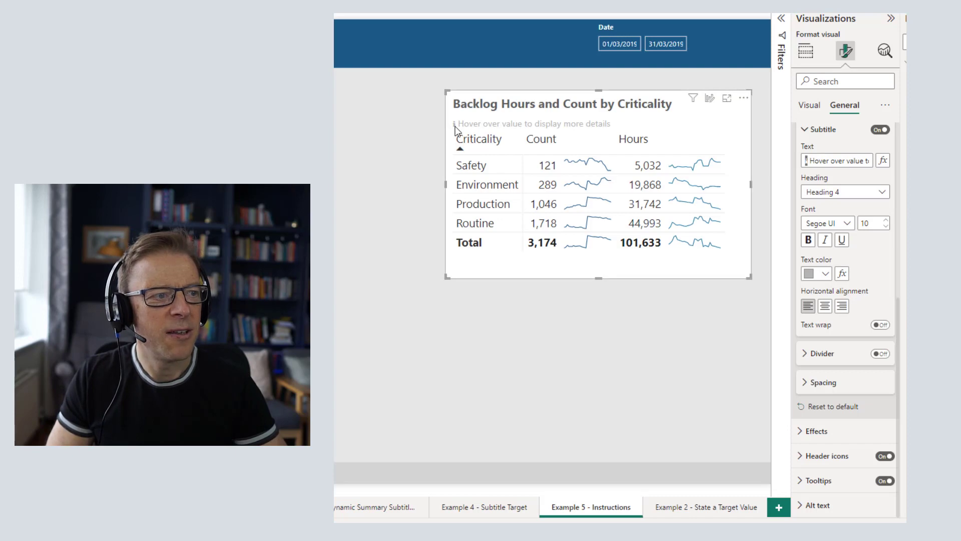
Step: Review the table's custom spacing (10 px below title, 0 px below subtitle) and check the tooltips
click(832, 387)
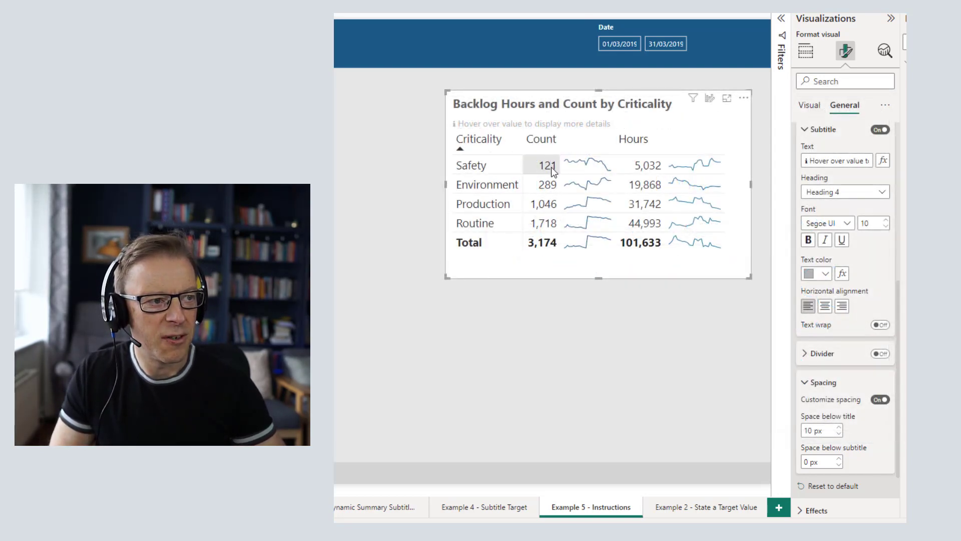
mouse_move(552, 168)
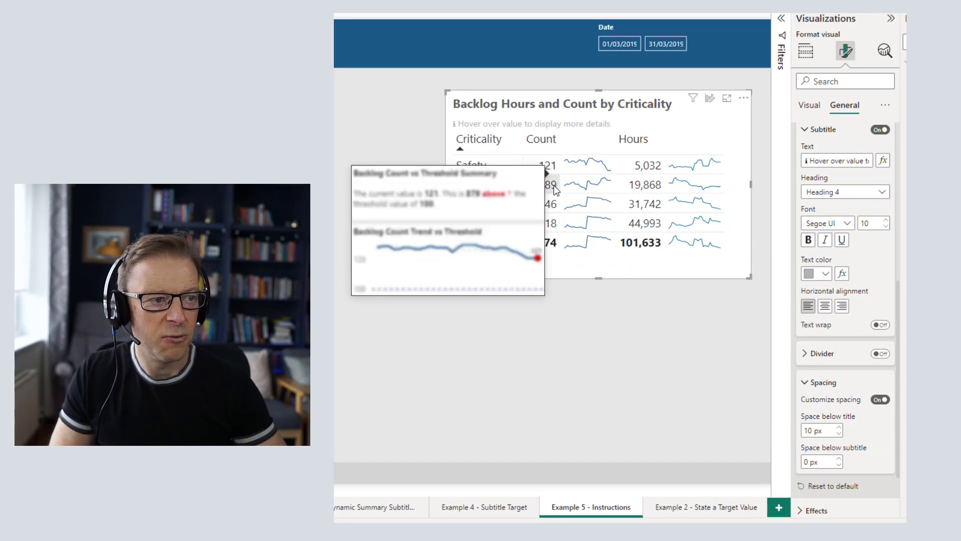
mouse_move(554, 185)
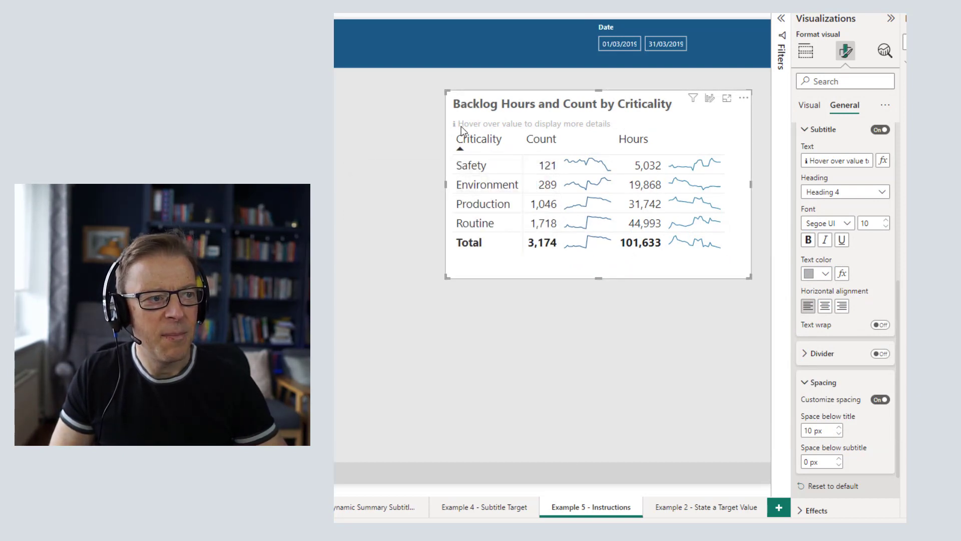
mouse_move(460, 124)
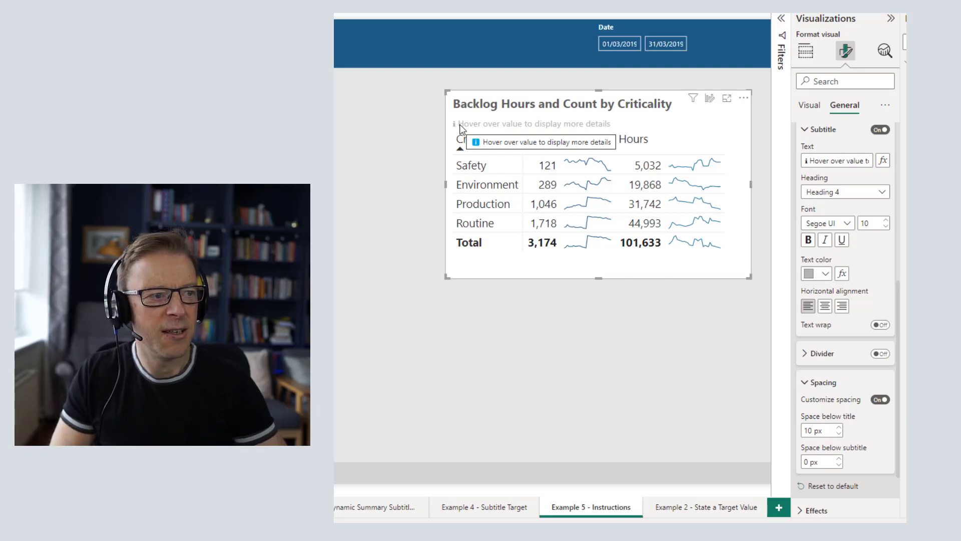